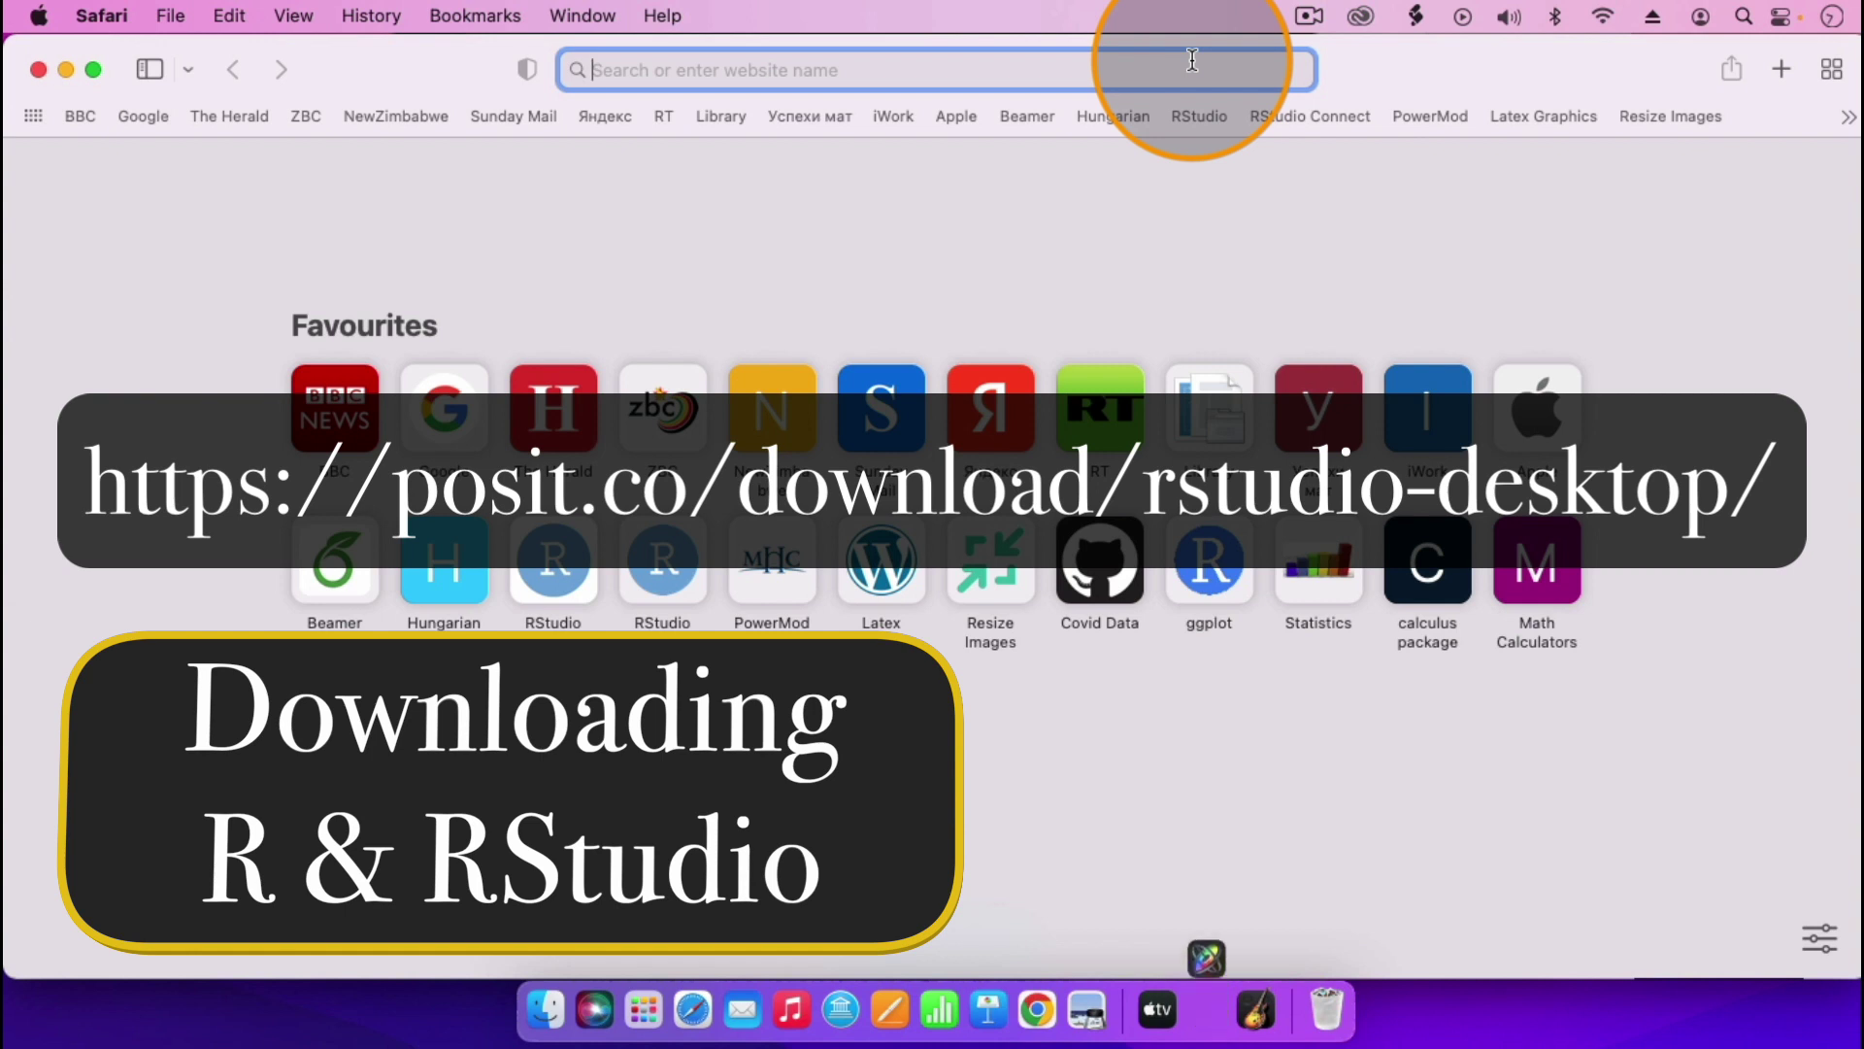
click(1166, 67)
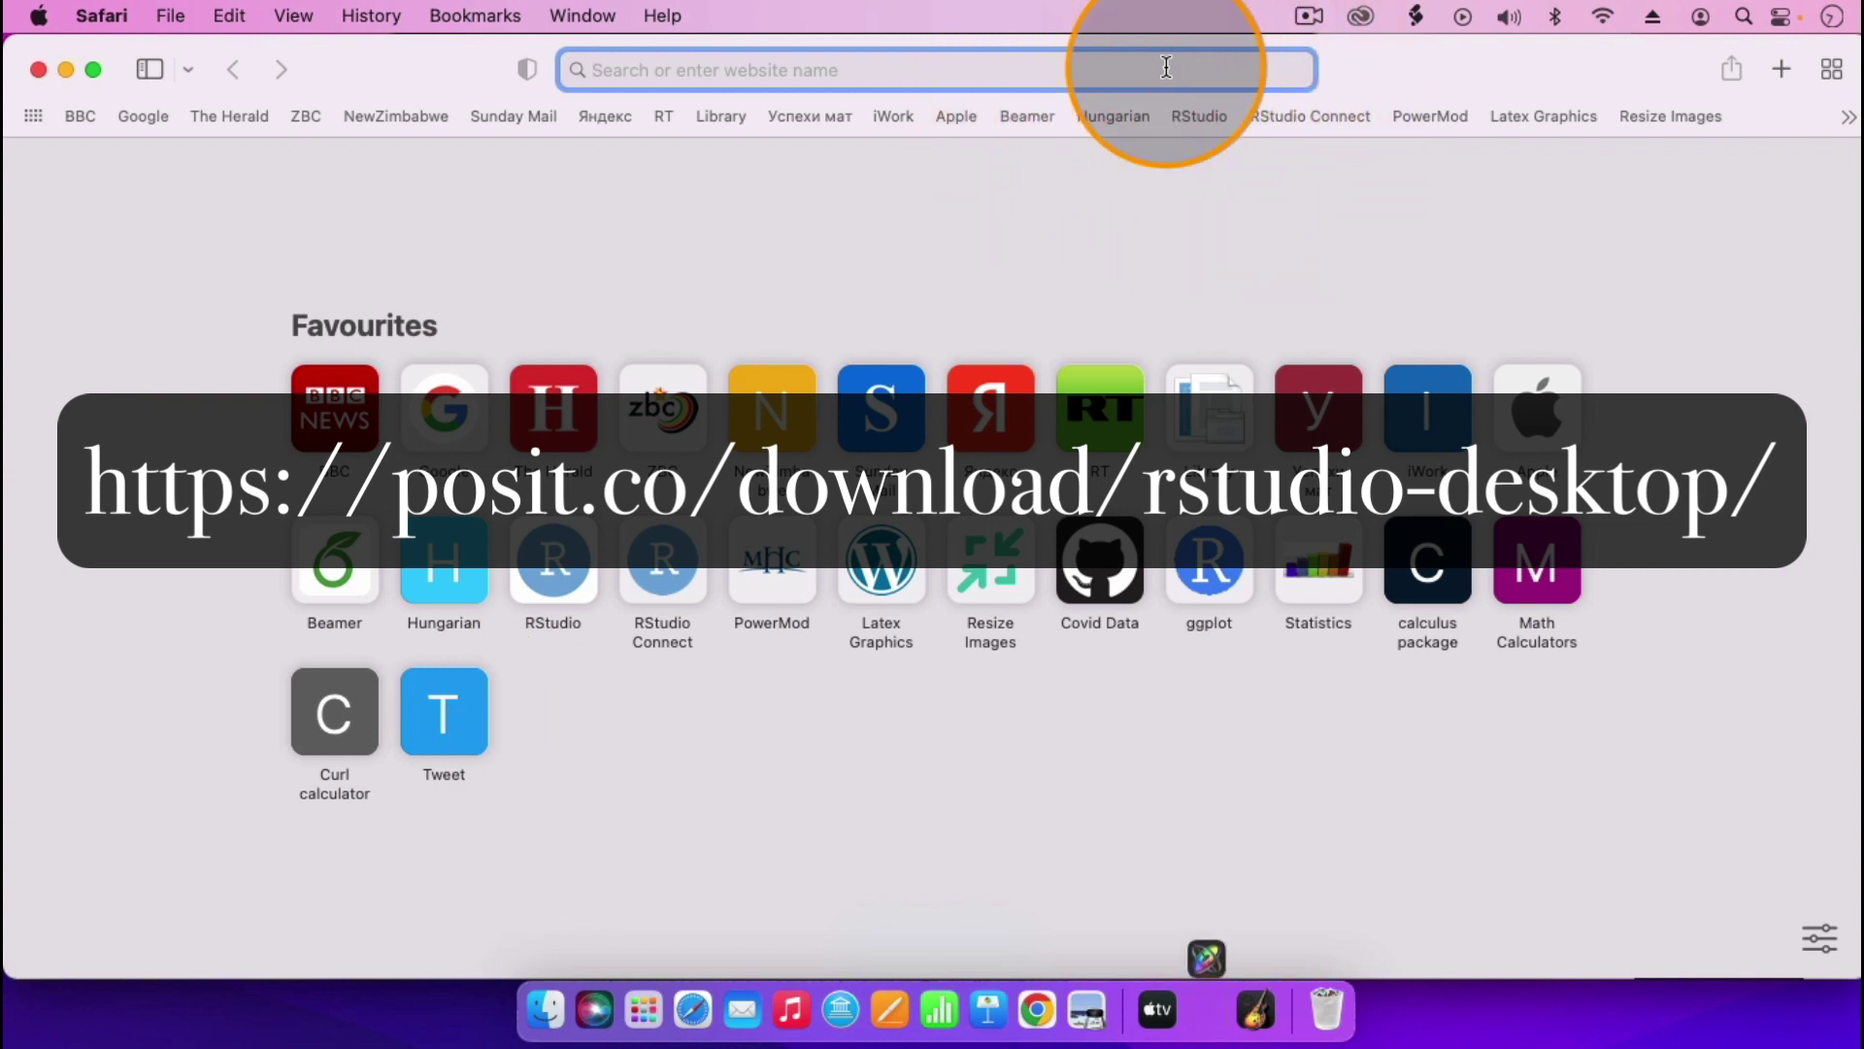
text(https://posit.co/download/rstudio-desktop/)
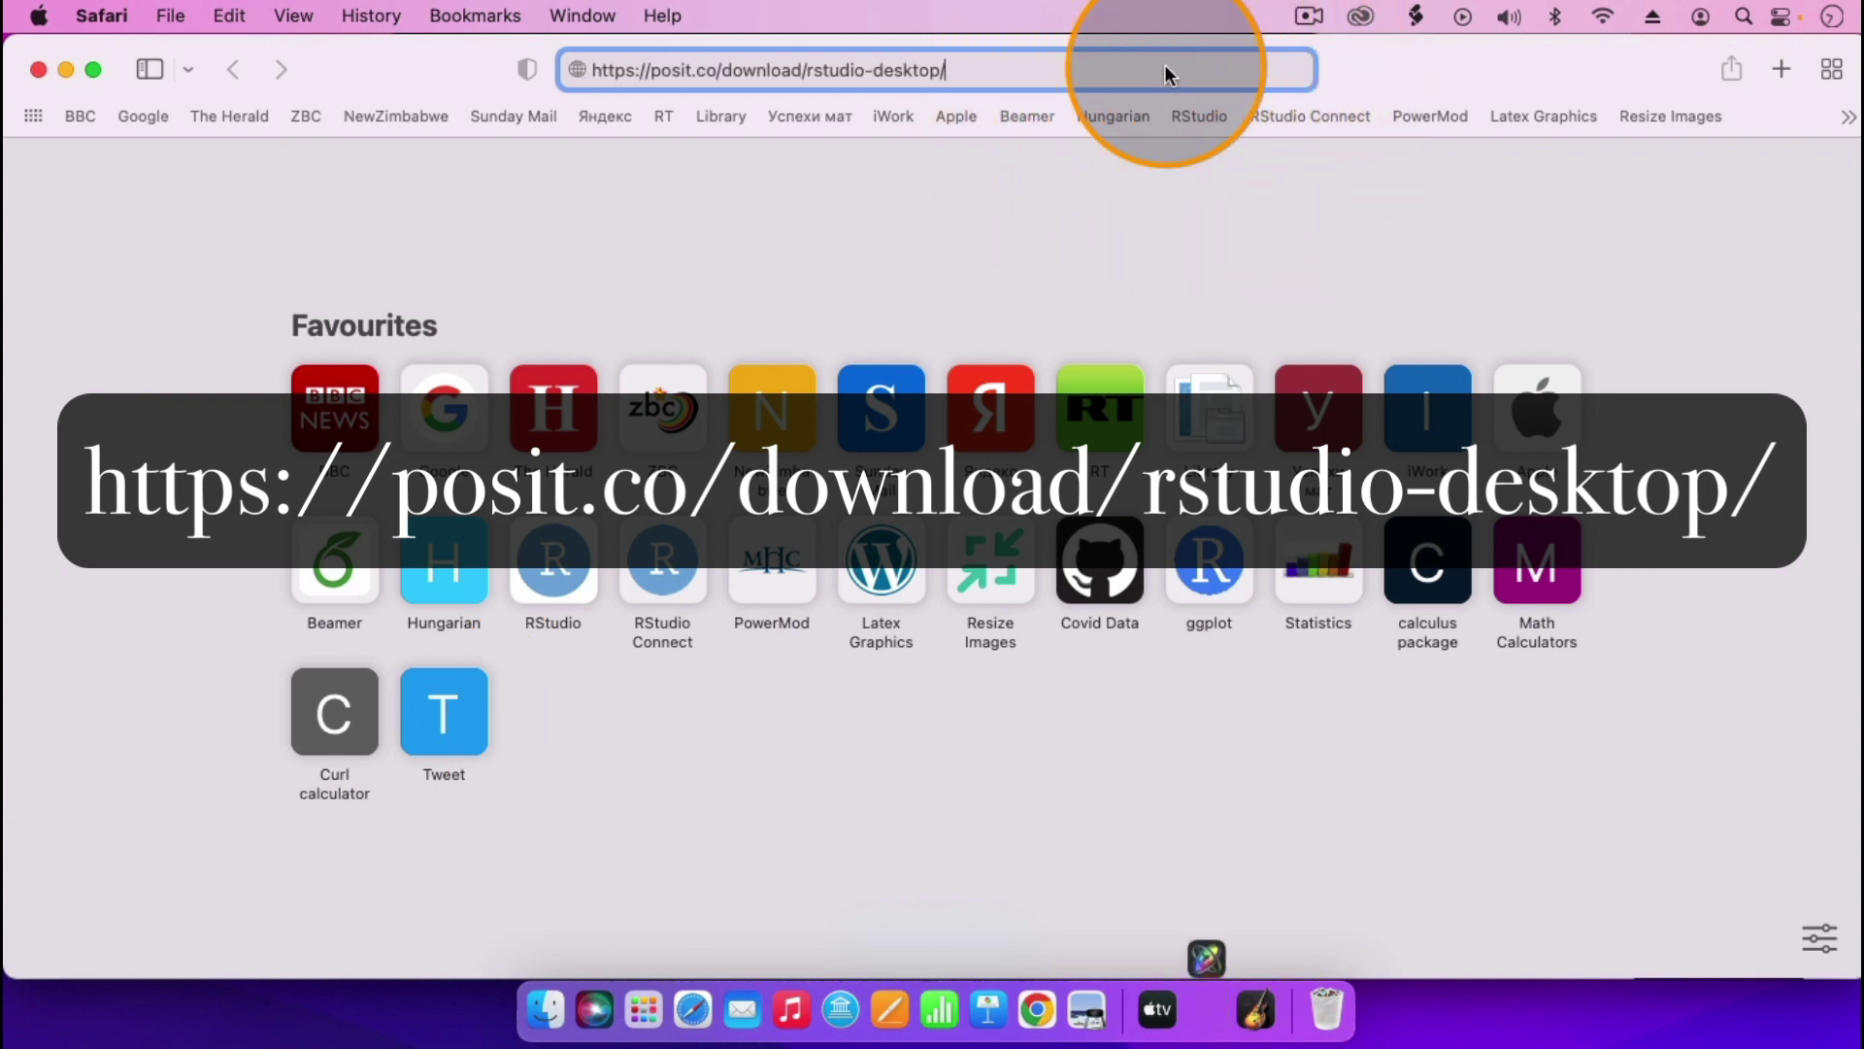
key(Return)
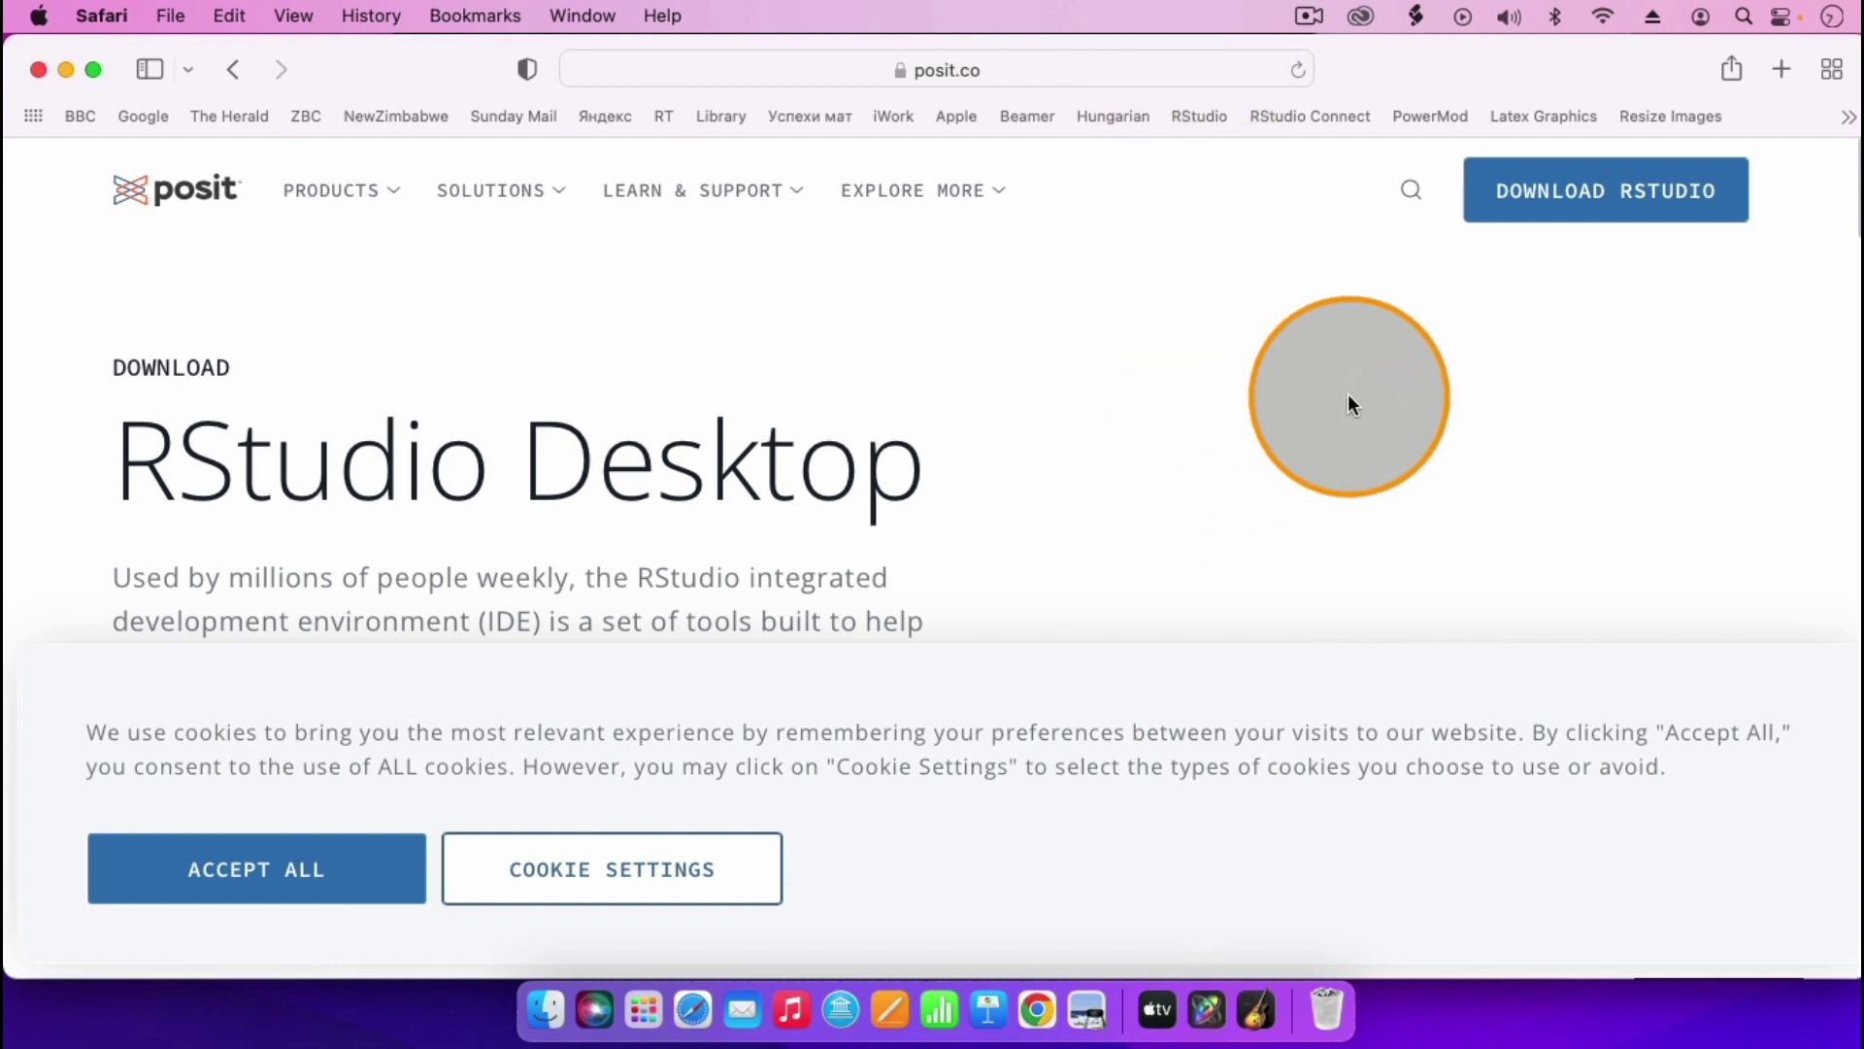
Accept all cookies on the Posit cookie banner.
click(248, 889)
scroll(1020, 586, down, 3)
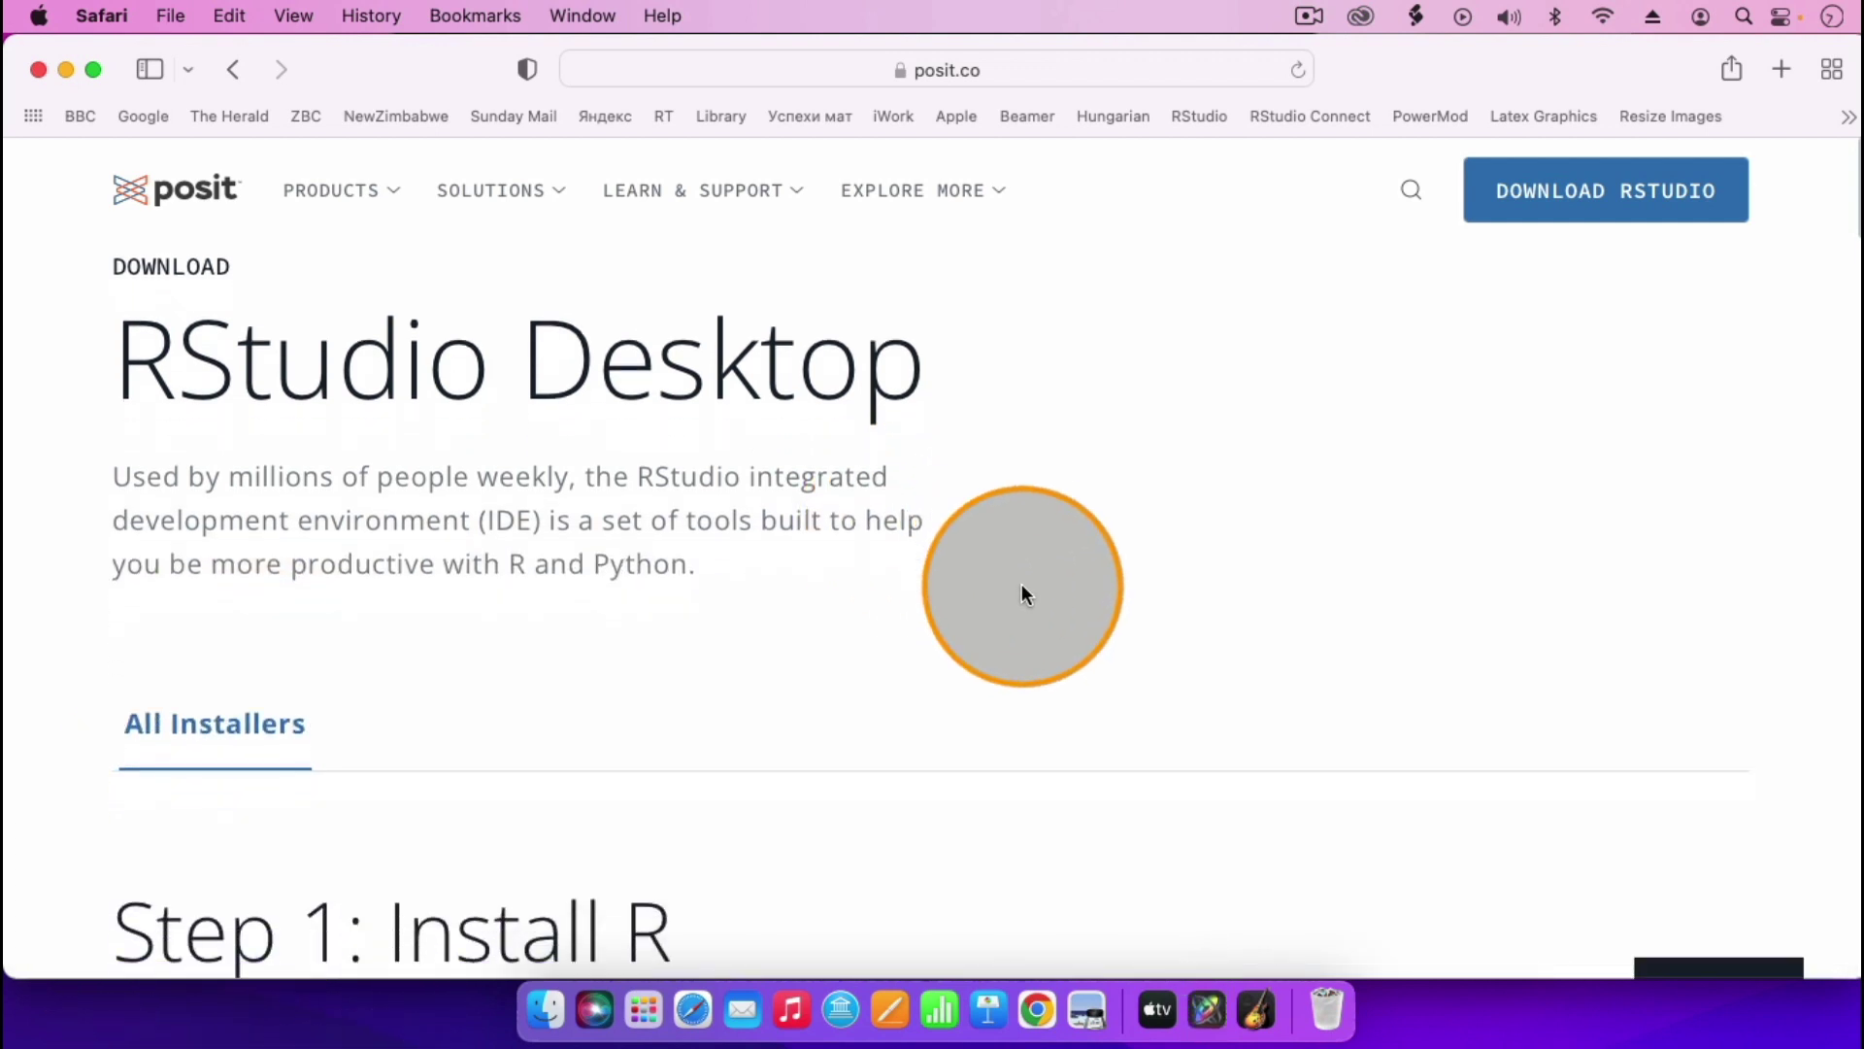
scroll(1022, 592, down, 3)
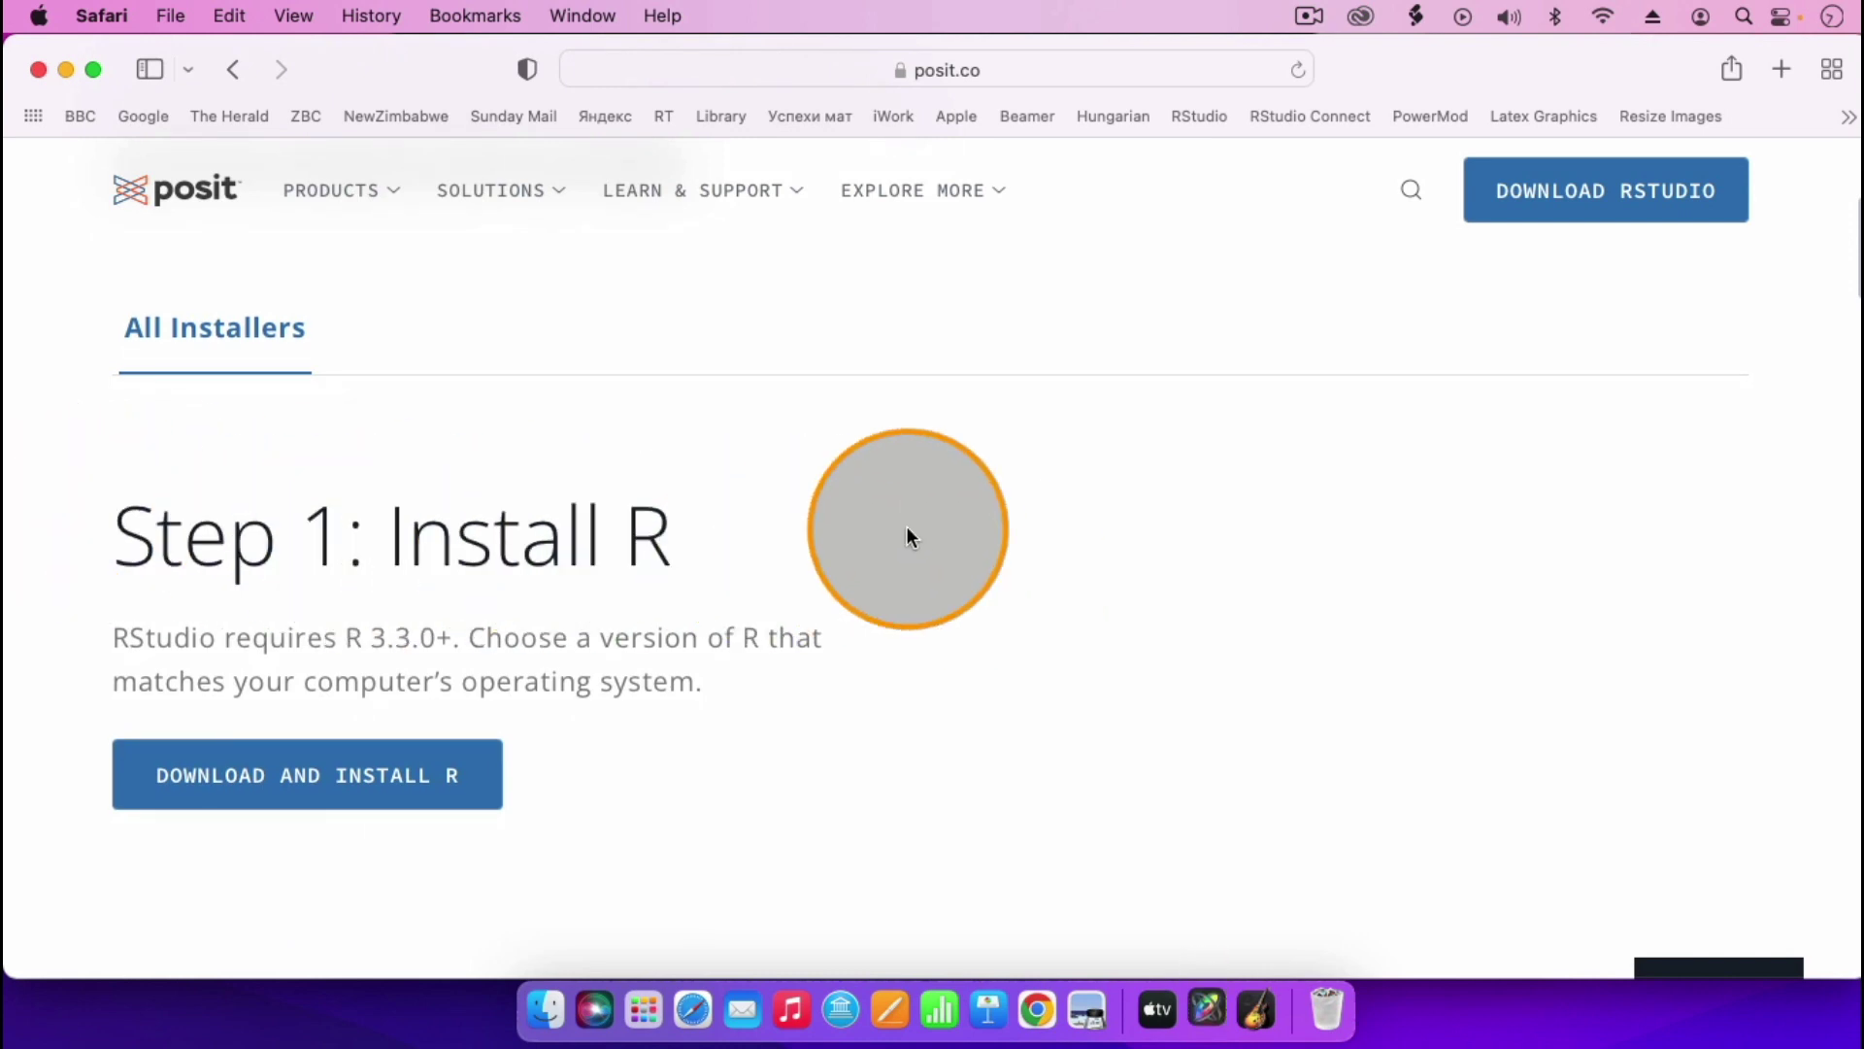
Open the Download and Install R link in a new tab and switch to the CRAN page.
right_click(295, 786)
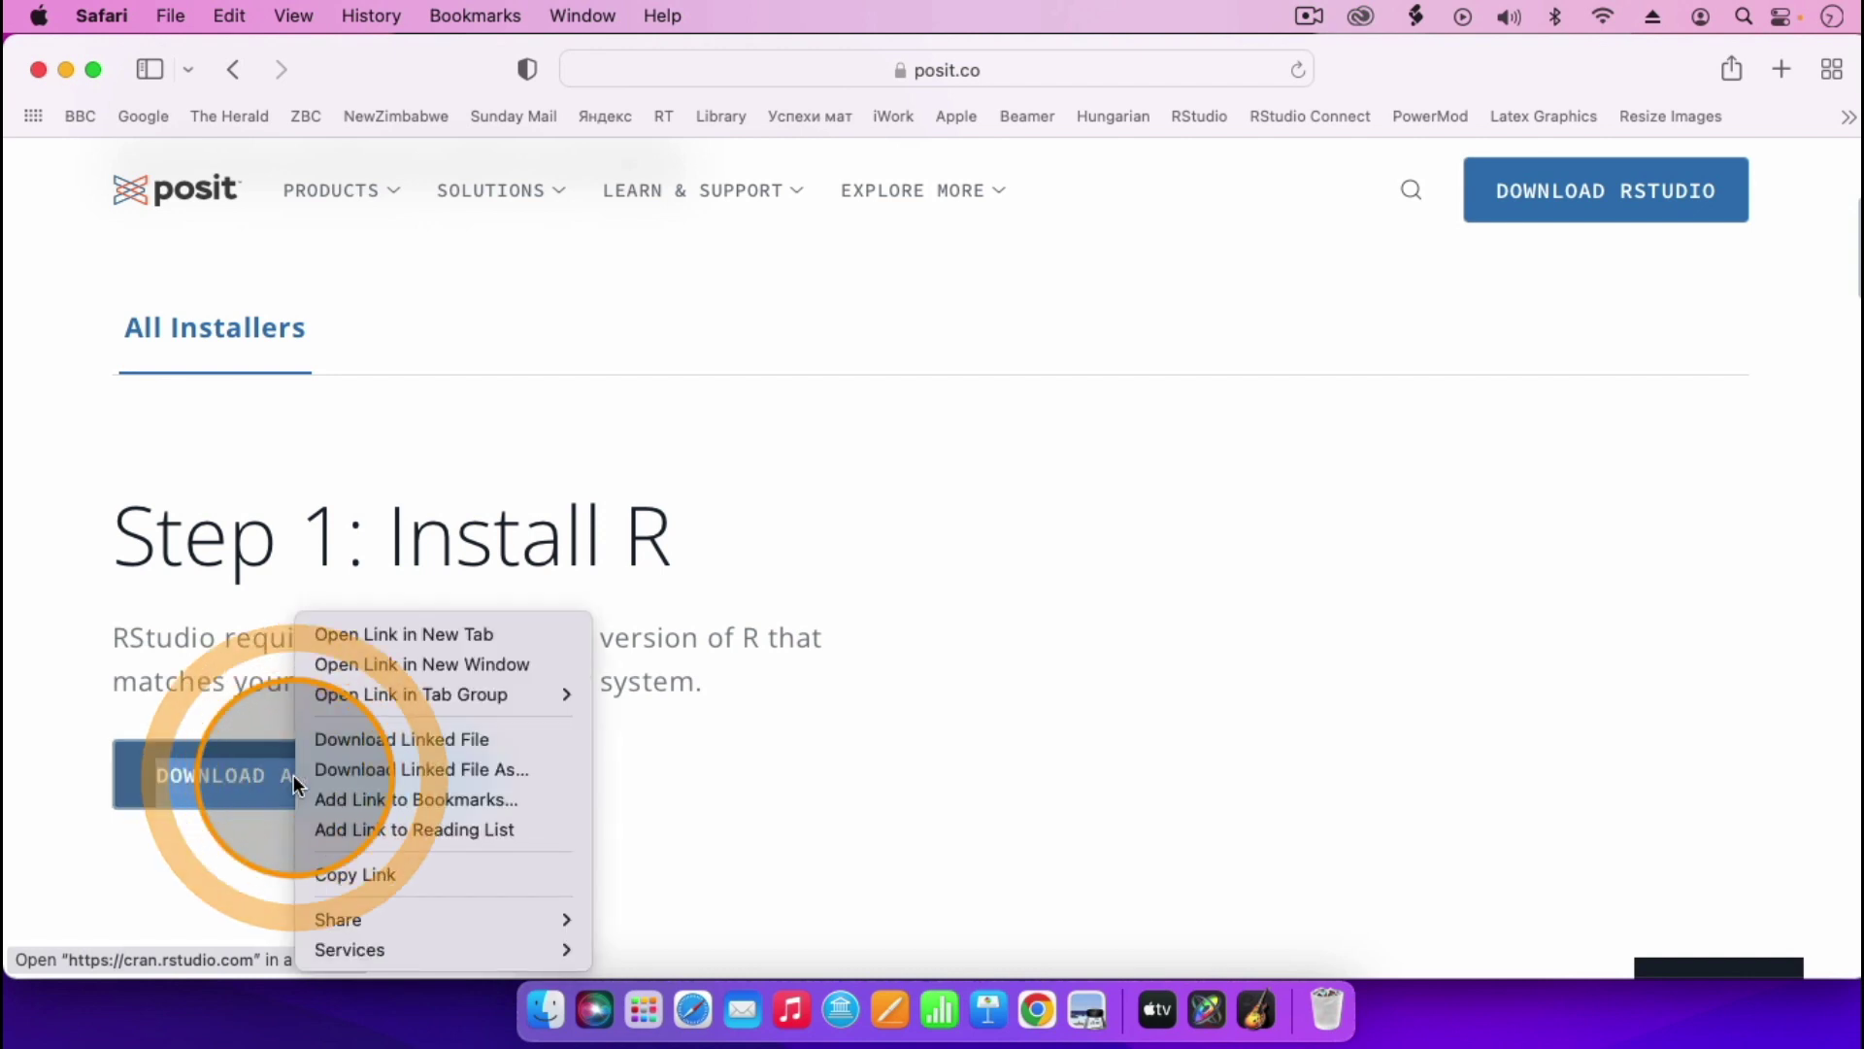
click(401, 636)
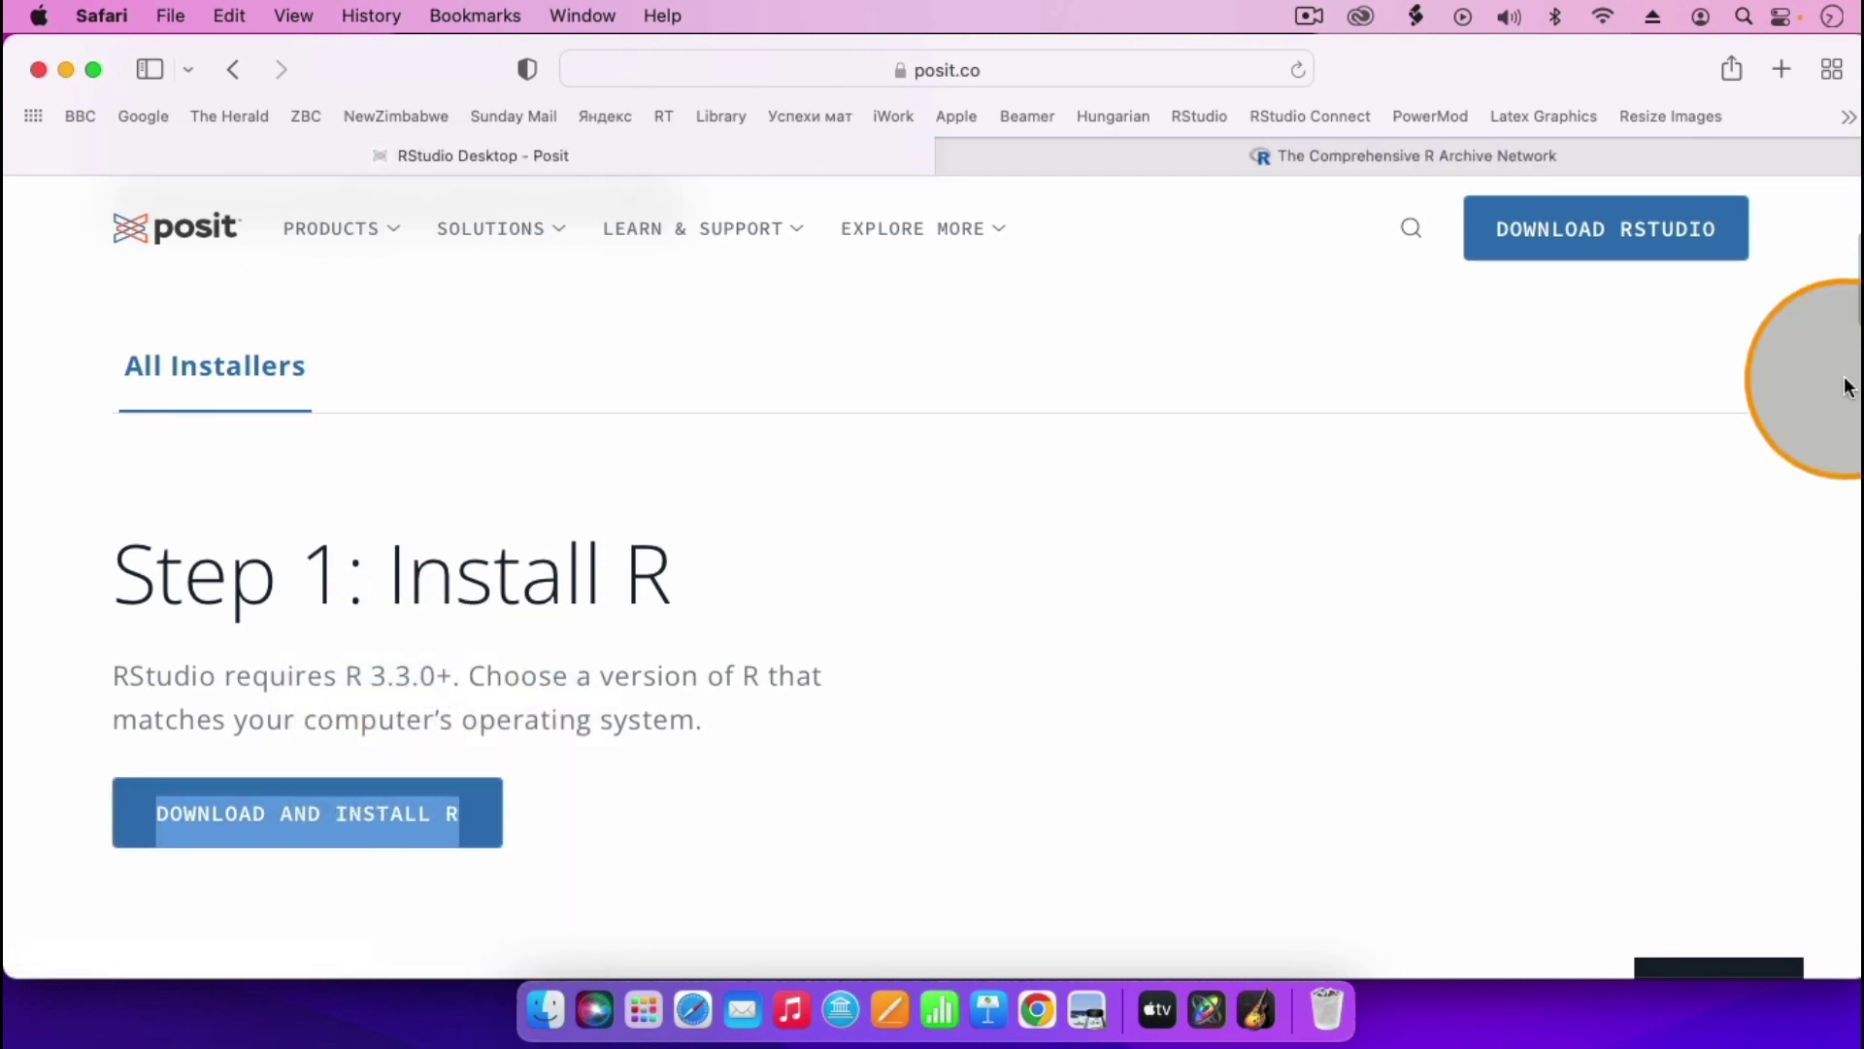
click(1356, 156)
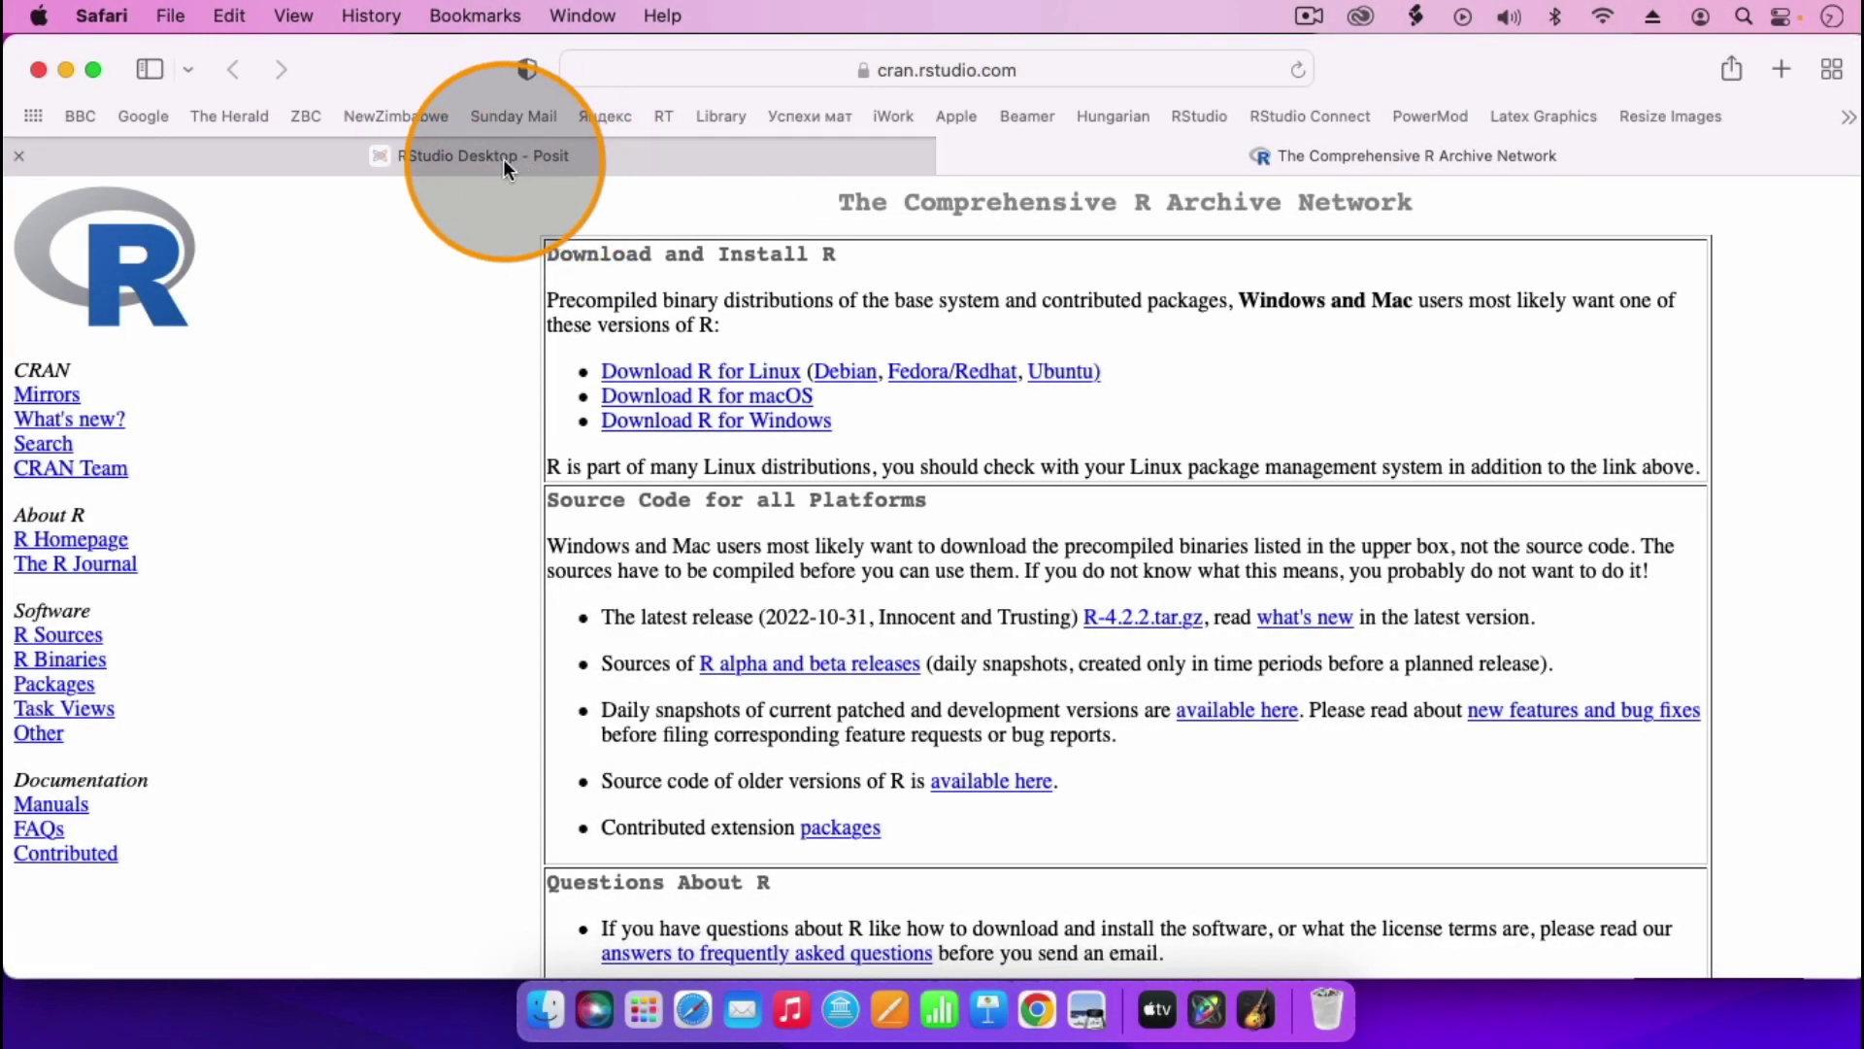
Return to the RStudio Desktop - Posit tab.
click(503, 160)
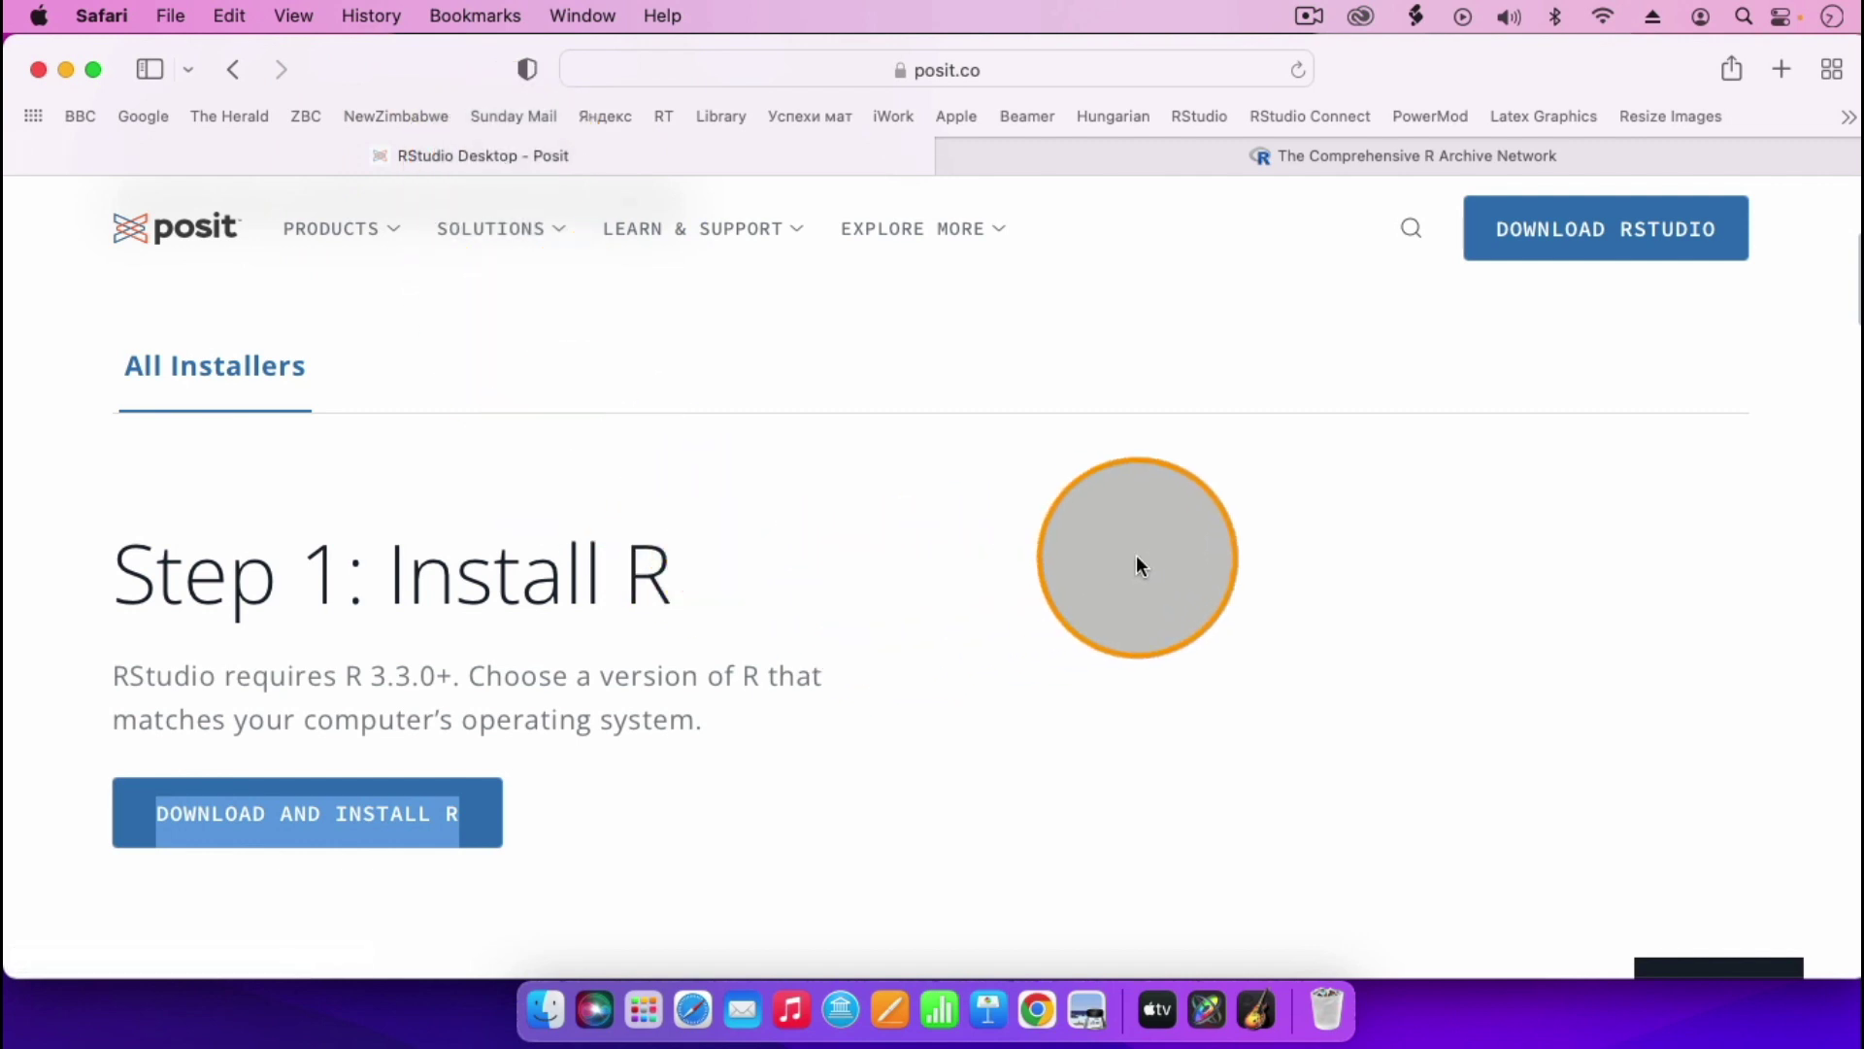
scroll(1138, 565, down, 5)
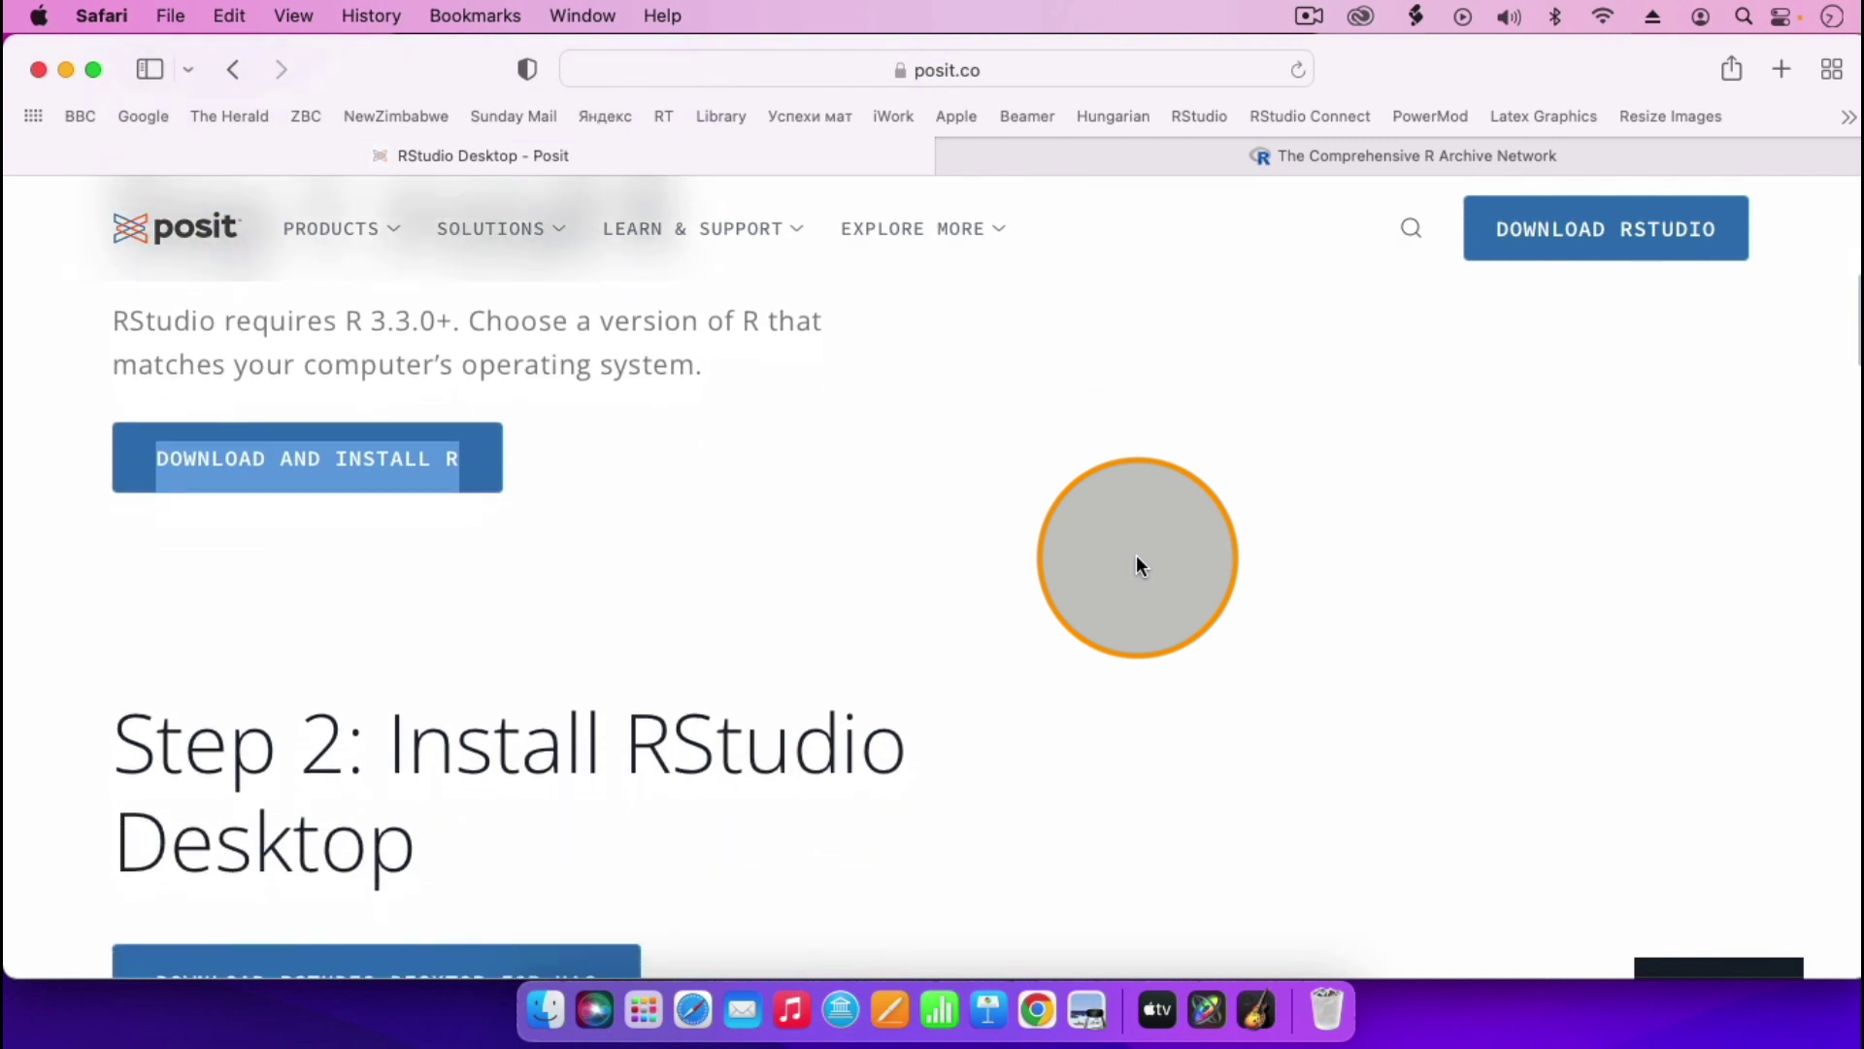
scroll(1137, 565, down, 2)
scroll(1137, 565, down, 1)
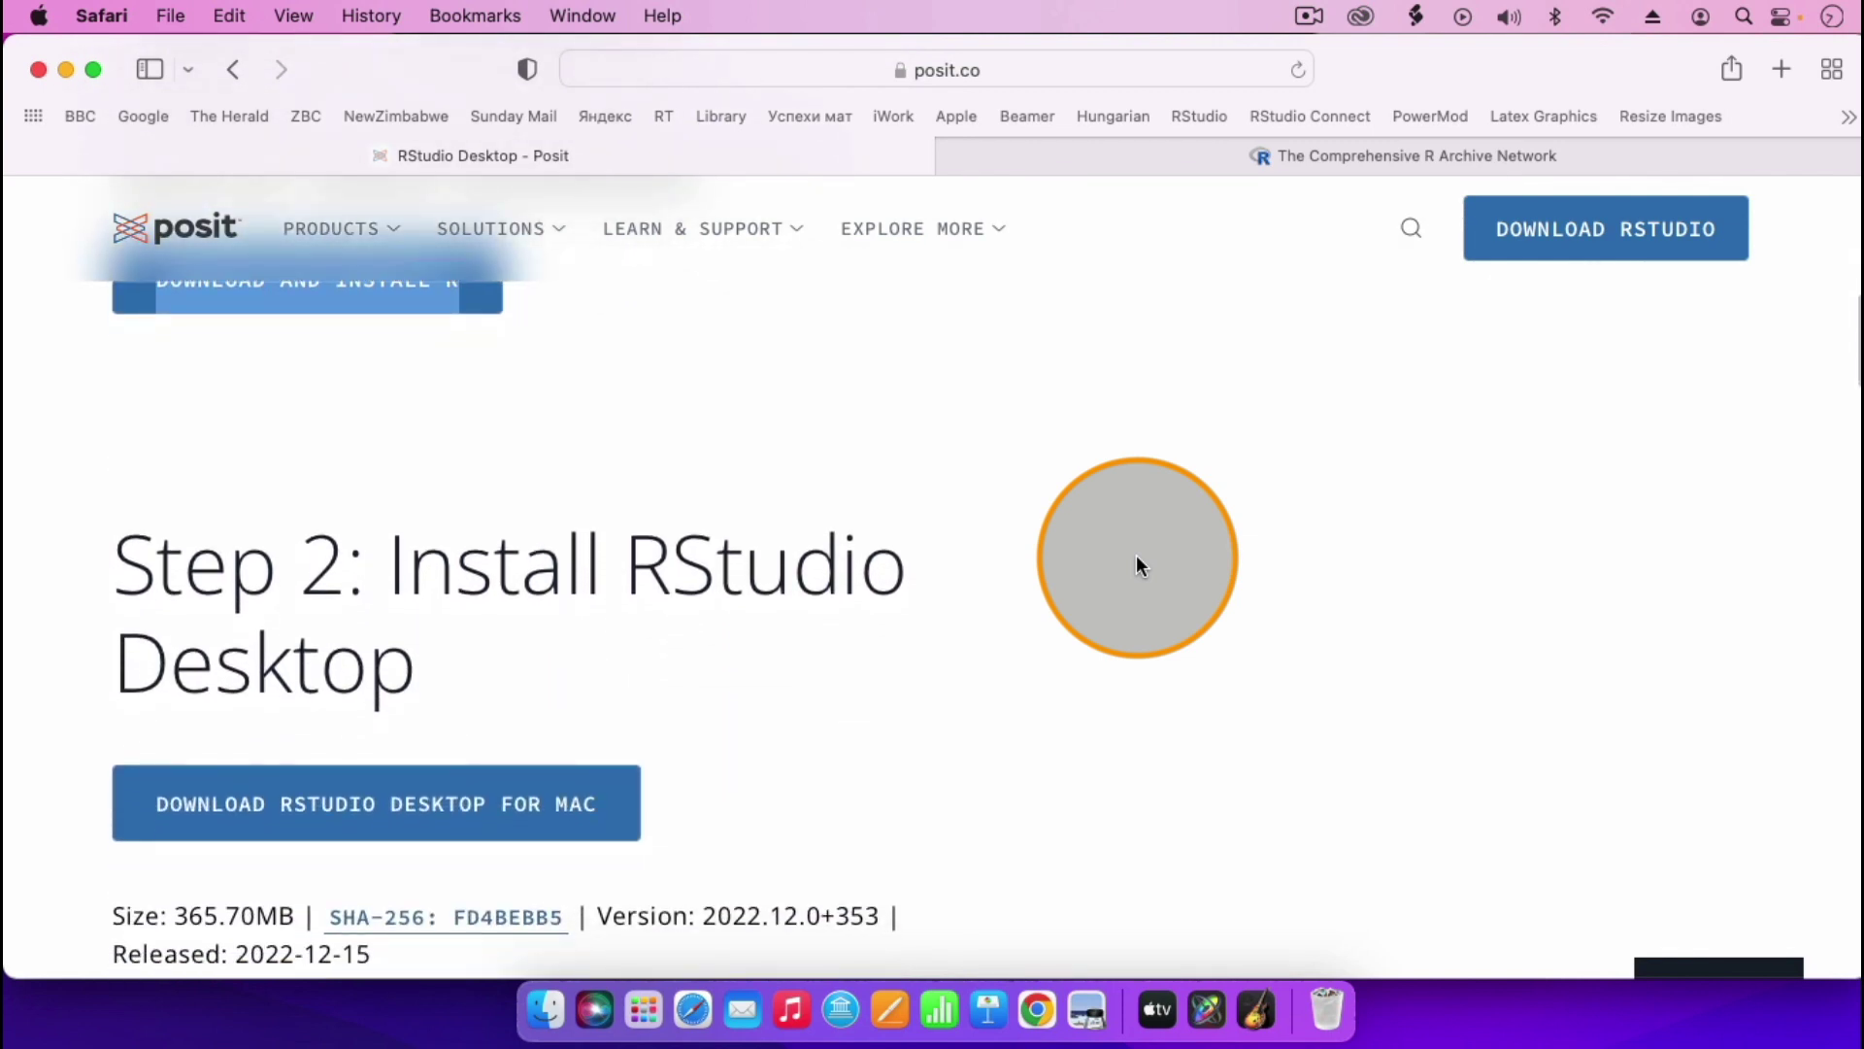
scroll(1137, 565, down, 1)
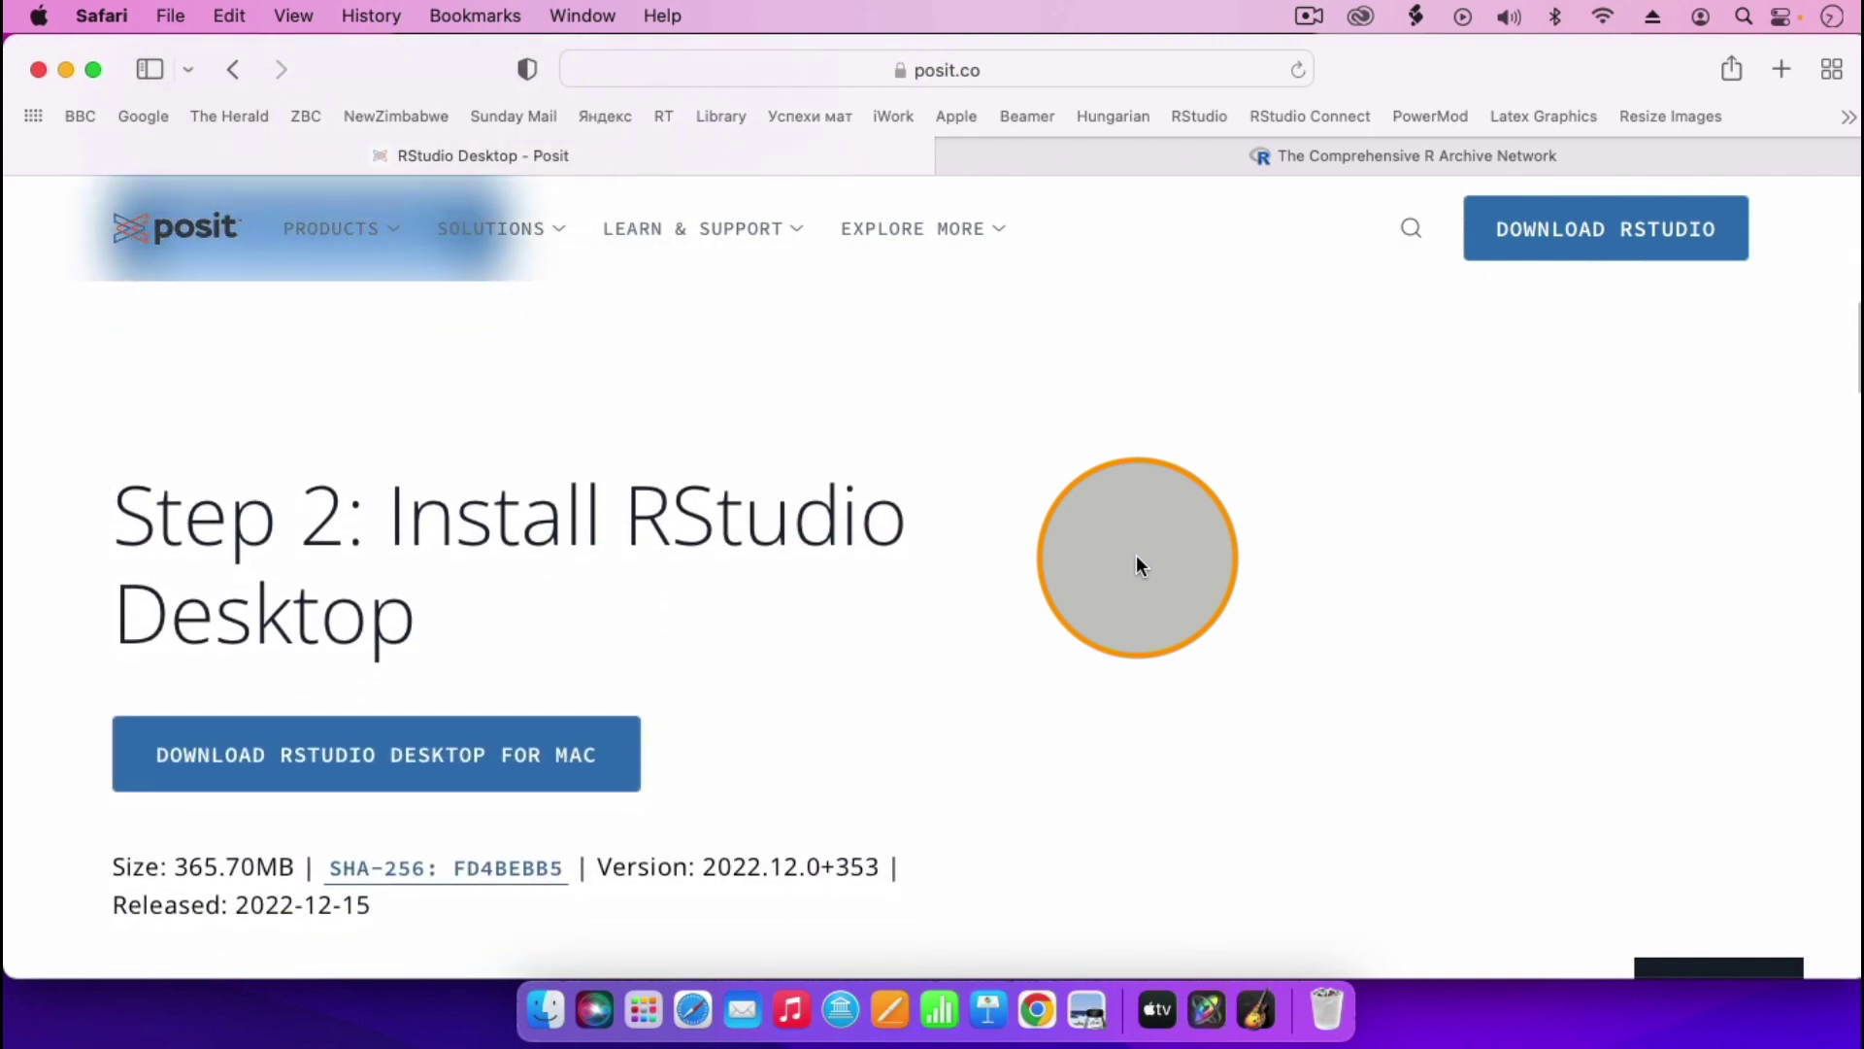